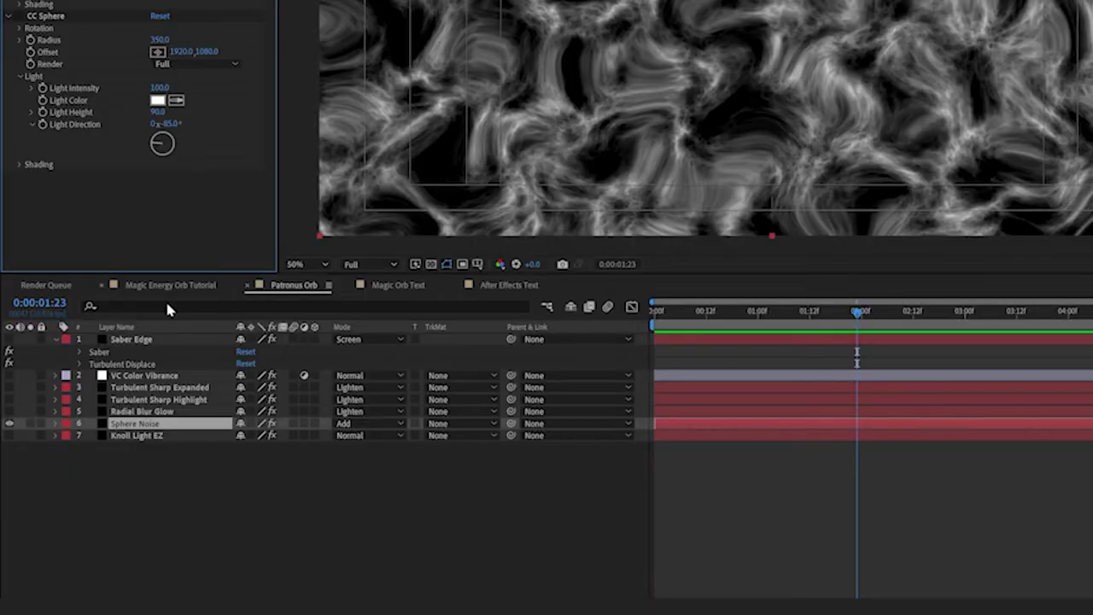
# Reveal Sphere Noise's time*500 Evolution expression and set CC Glass Softness to 20.
pyautogui.click(170, 425)
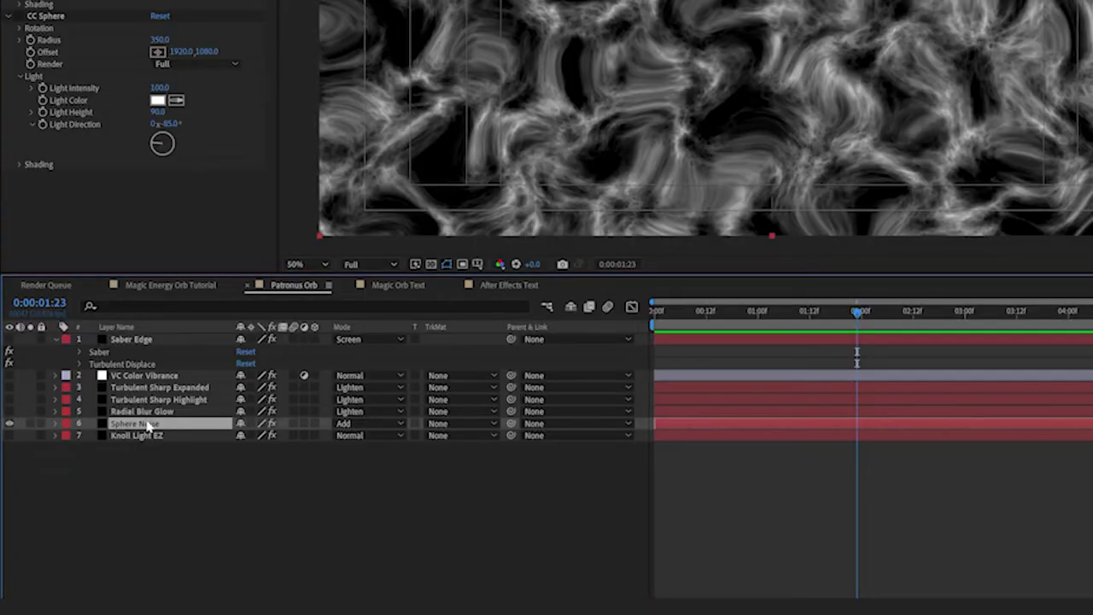
pyautogui.press('e')
pyautogui.press('e')
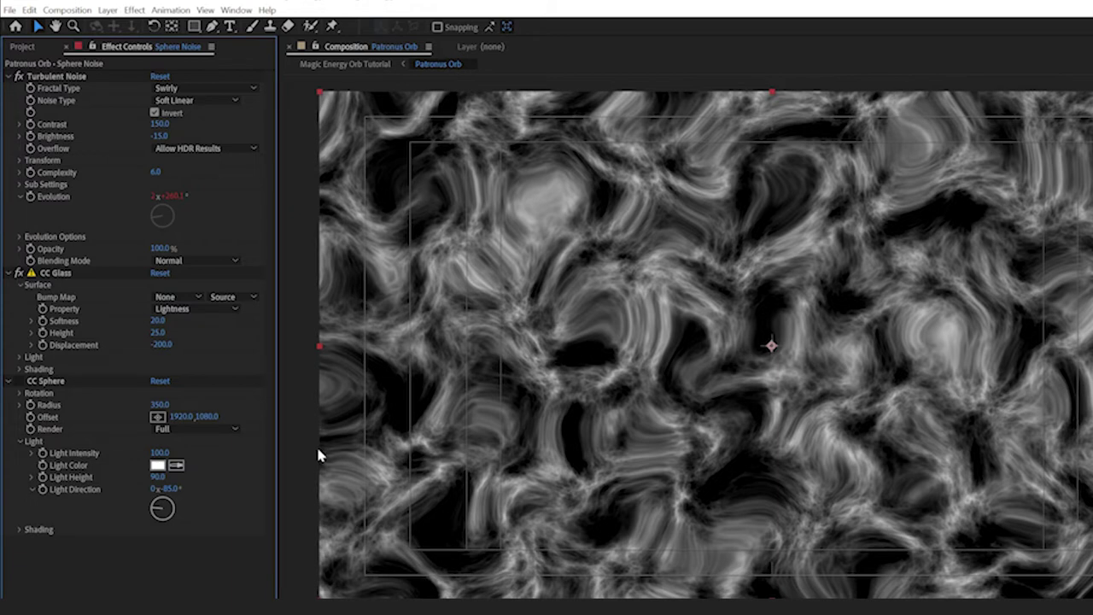
pyautogui.moveTo(159, 320); pyautogui.dragTo(136, 318)
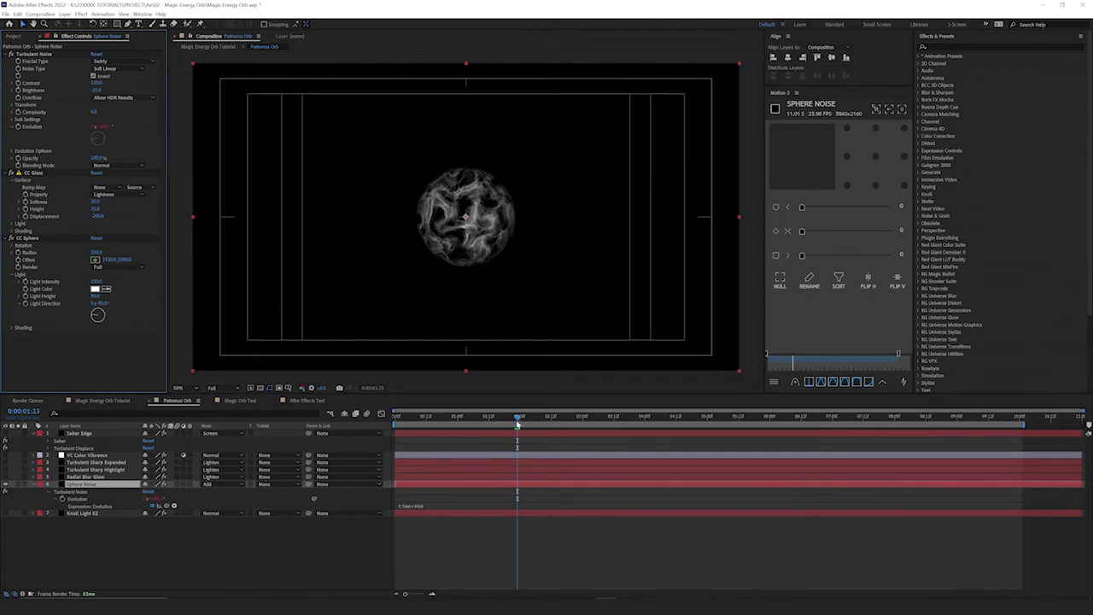
# Select Radial Blur Glow to show its CC Radial Fast Blur at Amount 90, Brightest.
pyautogui.click(77, 477)
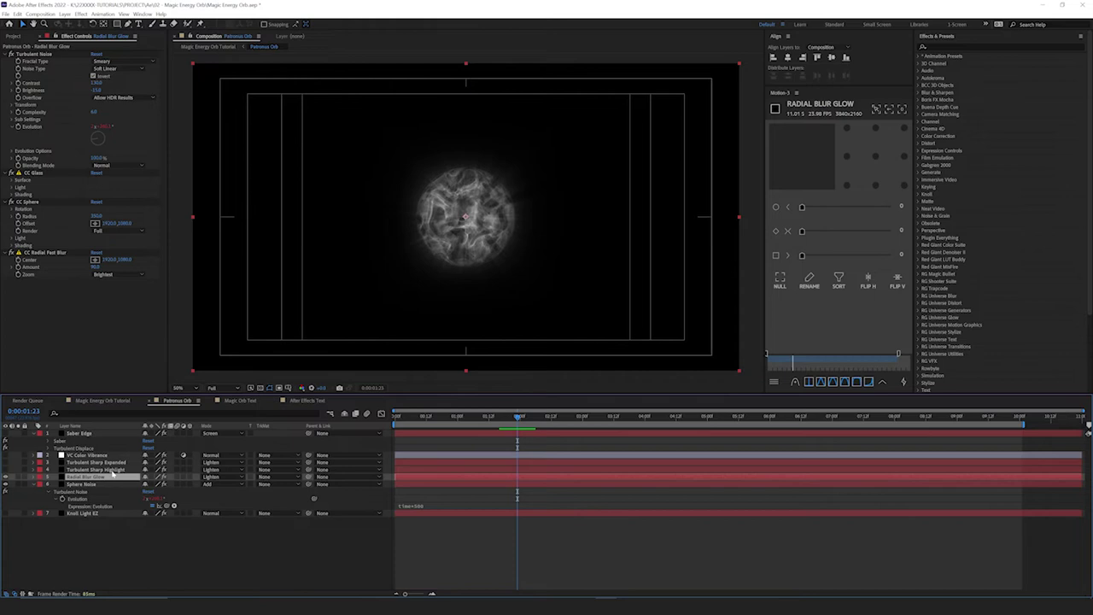
# Step through the Turbulent Sharp Highlight and Expanded settings, ending on Knoll Light EZ's flare.
pyautogui.click(111, 470)
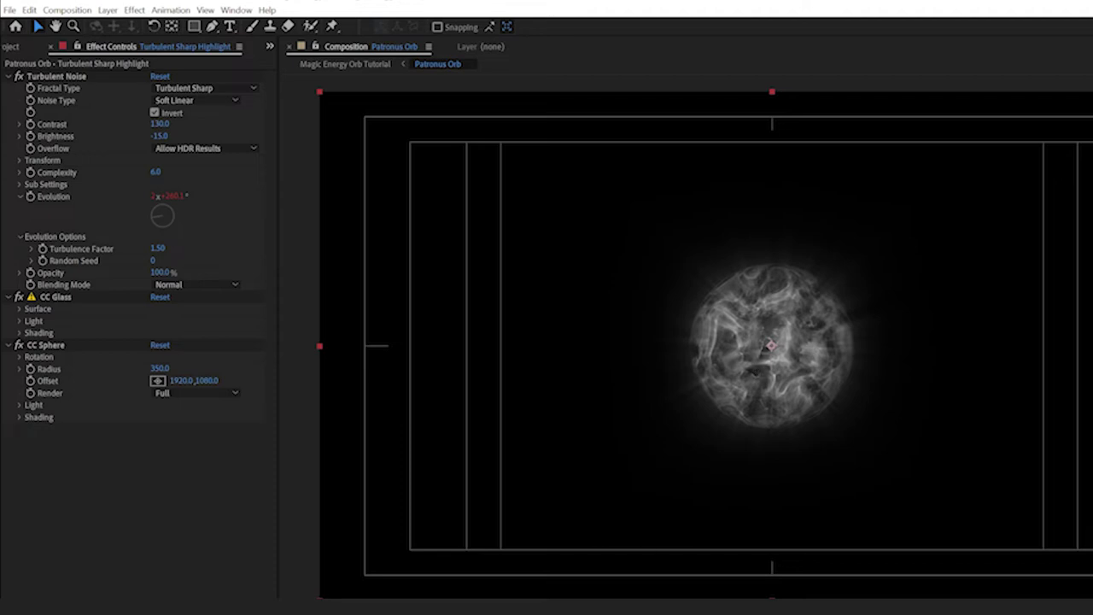
pyautogui.hotkey('ctrl', 'Down')
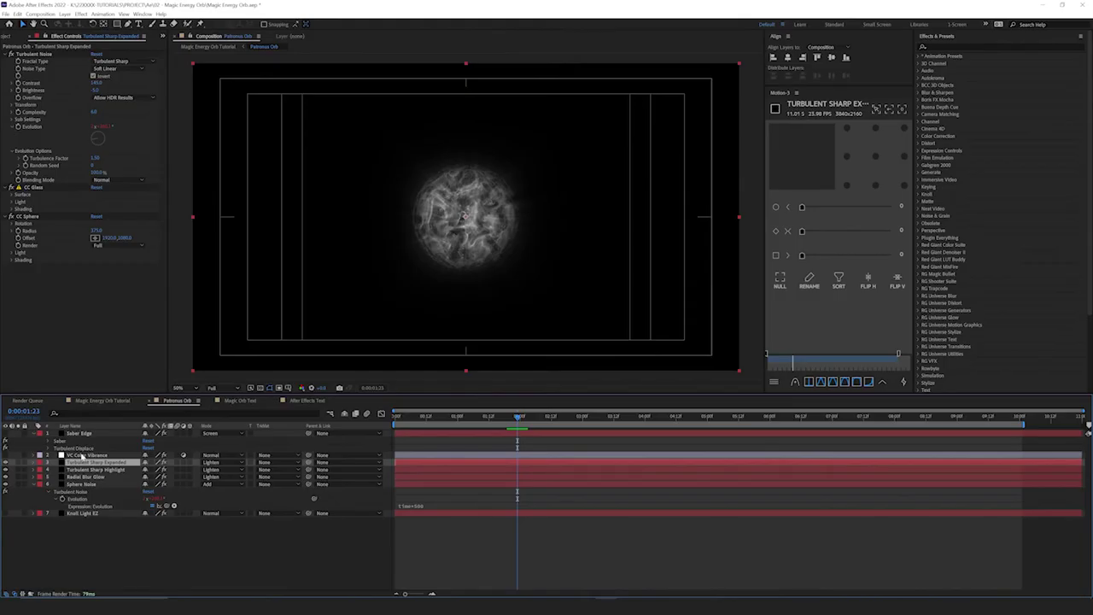
pyautogui.click(88, 512)
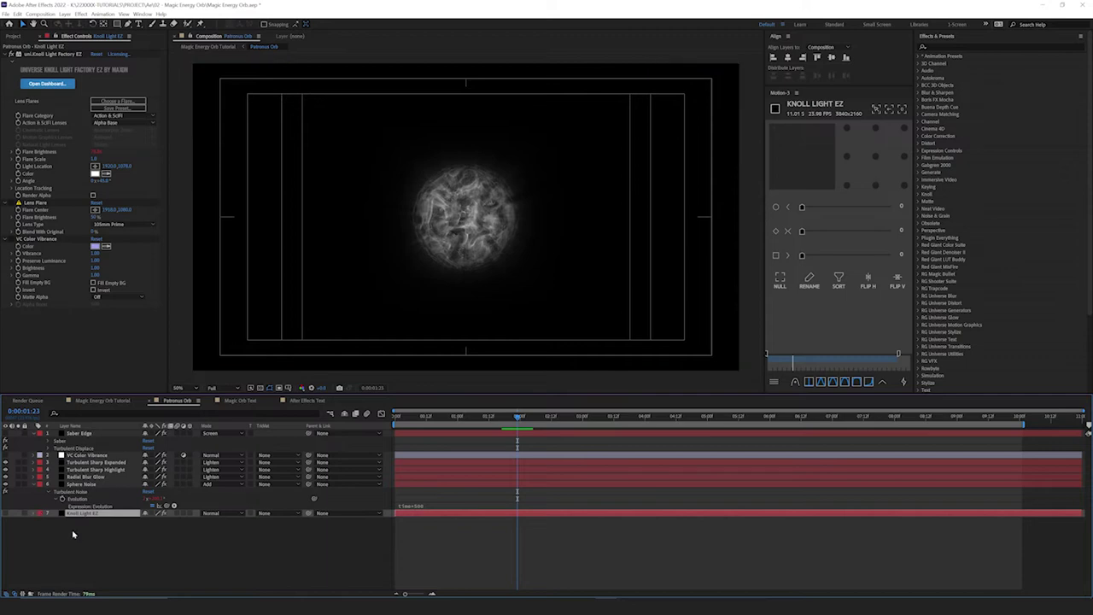
# Compare the orb with the Lens Flare off and on, leaving it on.
pyautogui.click(13, 203)
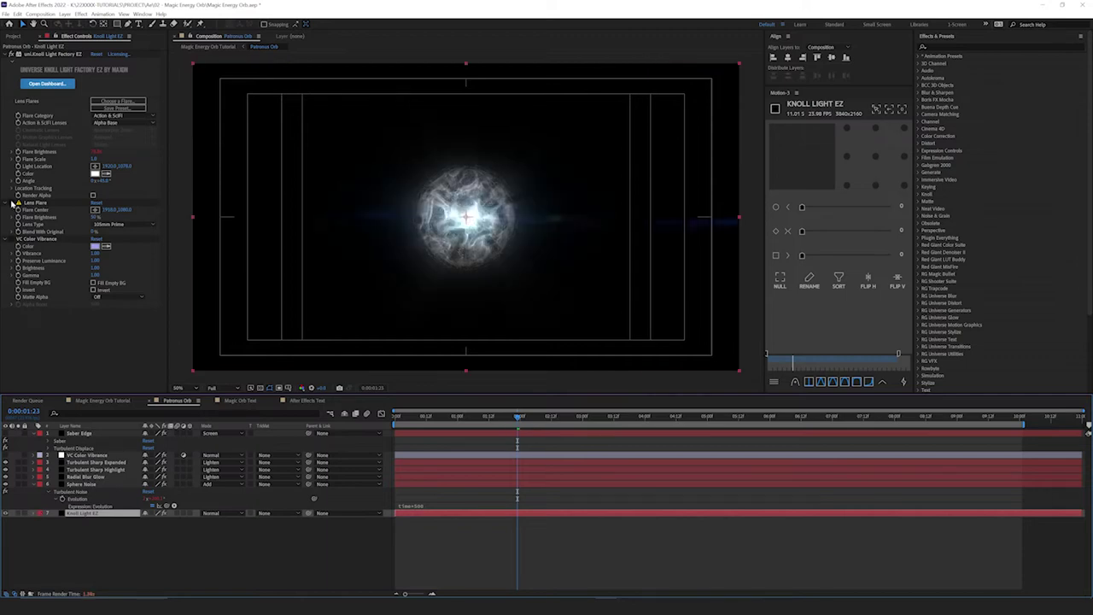
pyautogui.click(13, 203)
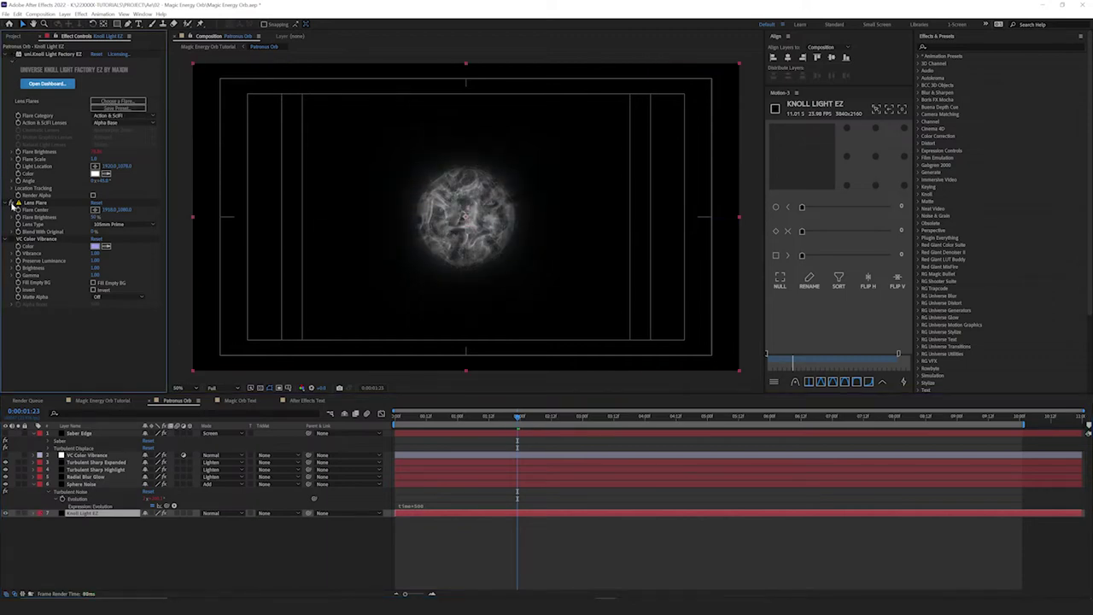
pyautogui.click(13, 203)
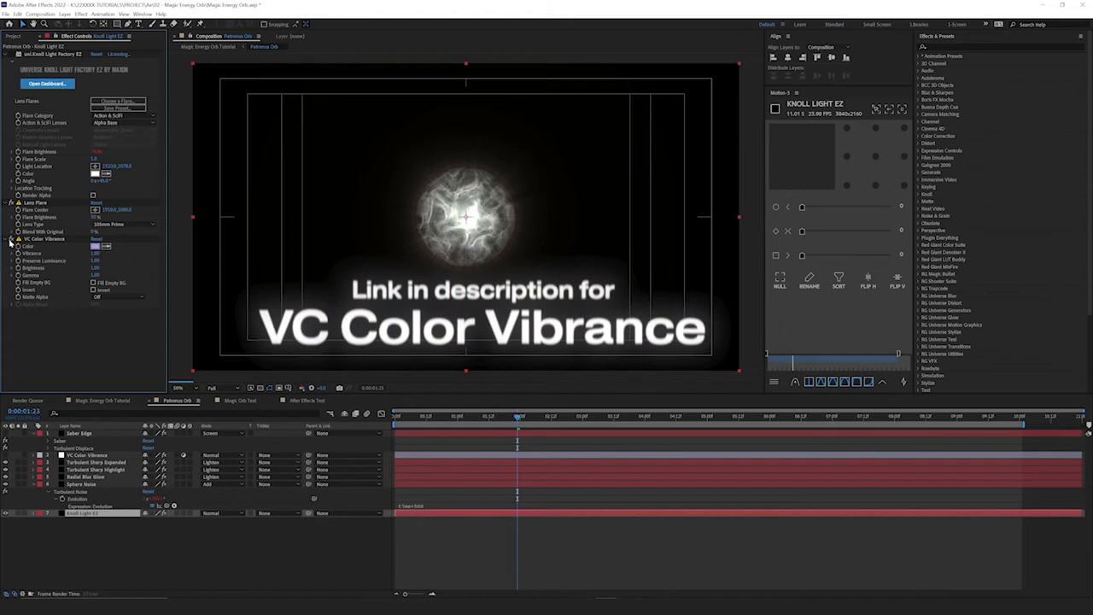
# Enable VC Color Vibrance, compare Knoll Light Factory EZ off/on, then show Saber Edge's Solar Saber.
pyautogui.click(10, 241)
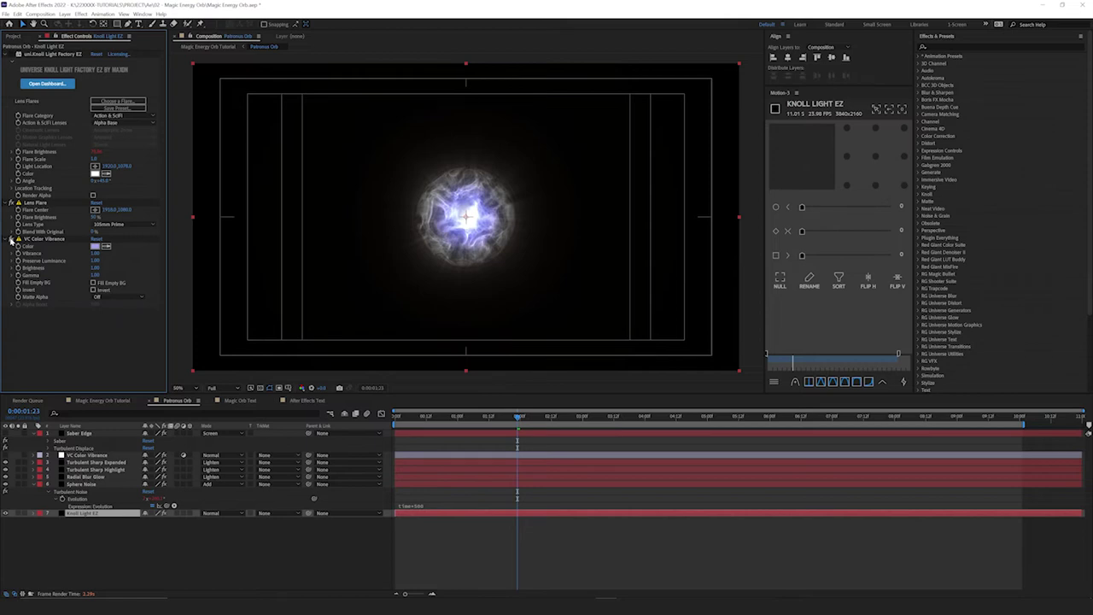
pyautogui.click(10, 202)
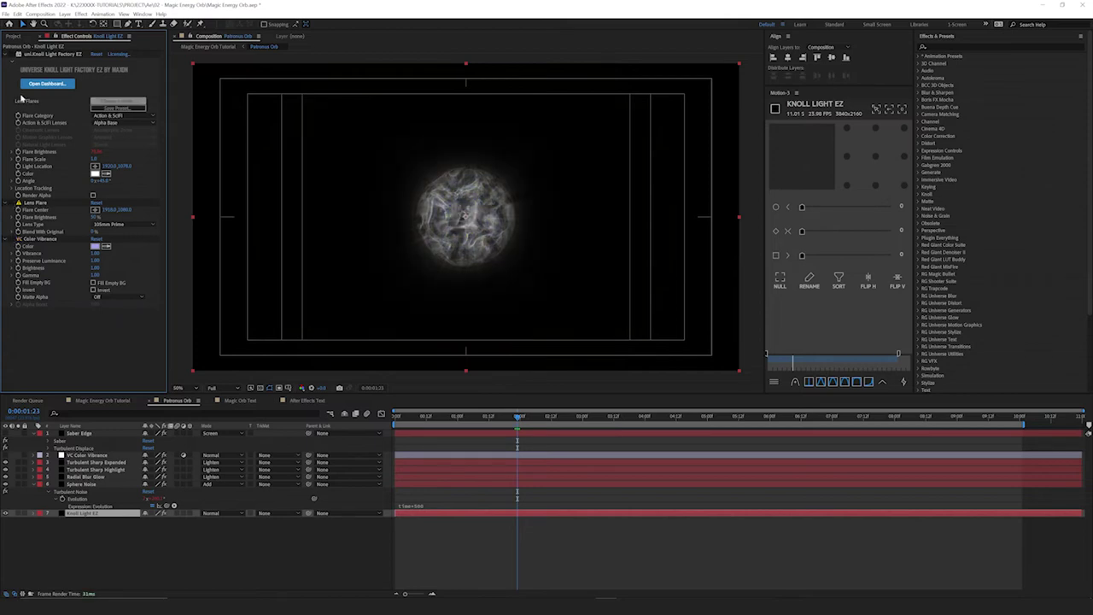
pyautogui.click(11, 54)
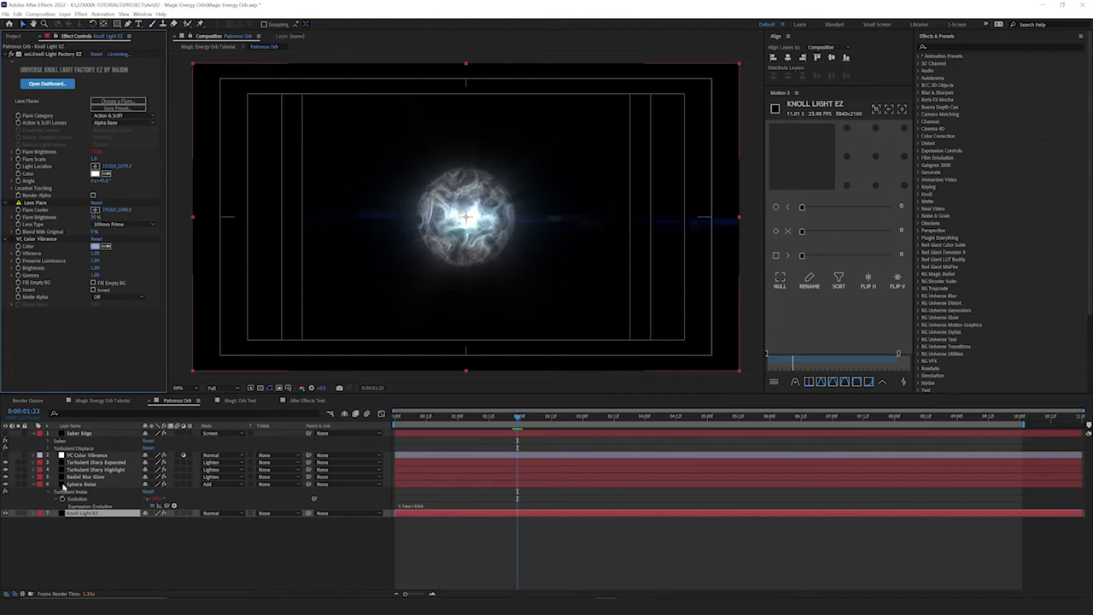
pyautogui.click(77, 433)
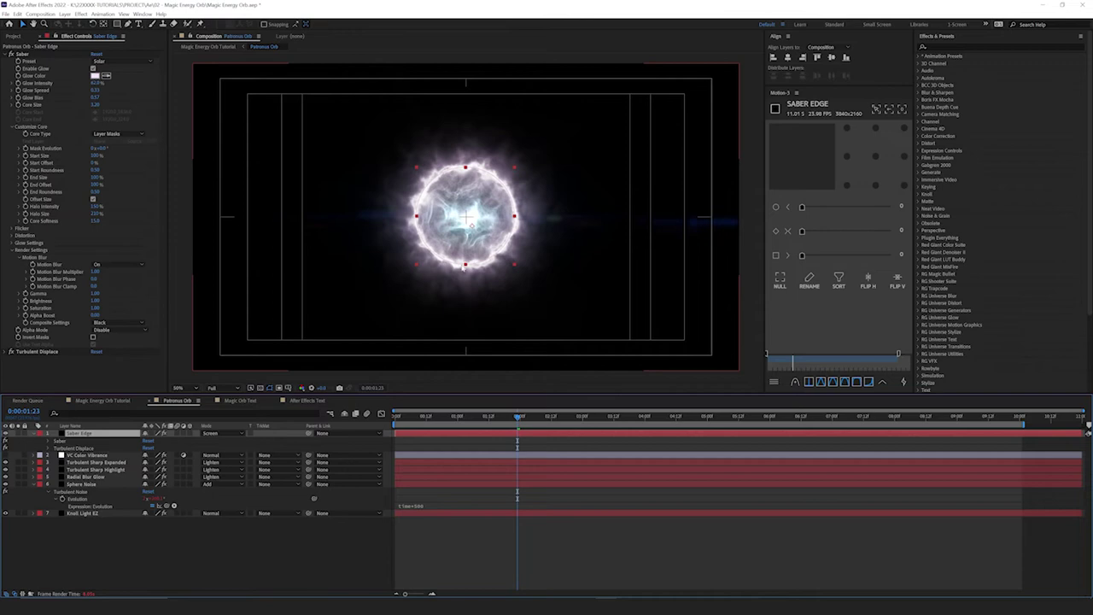
pyautogui.click(110, 63)
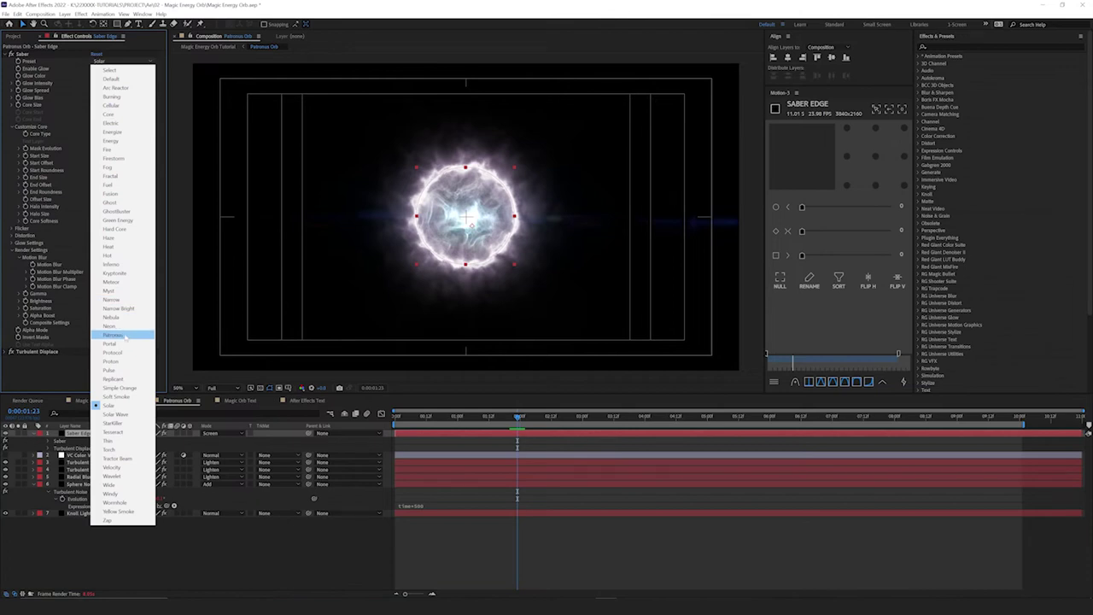
pyautogui.click(70, 79)
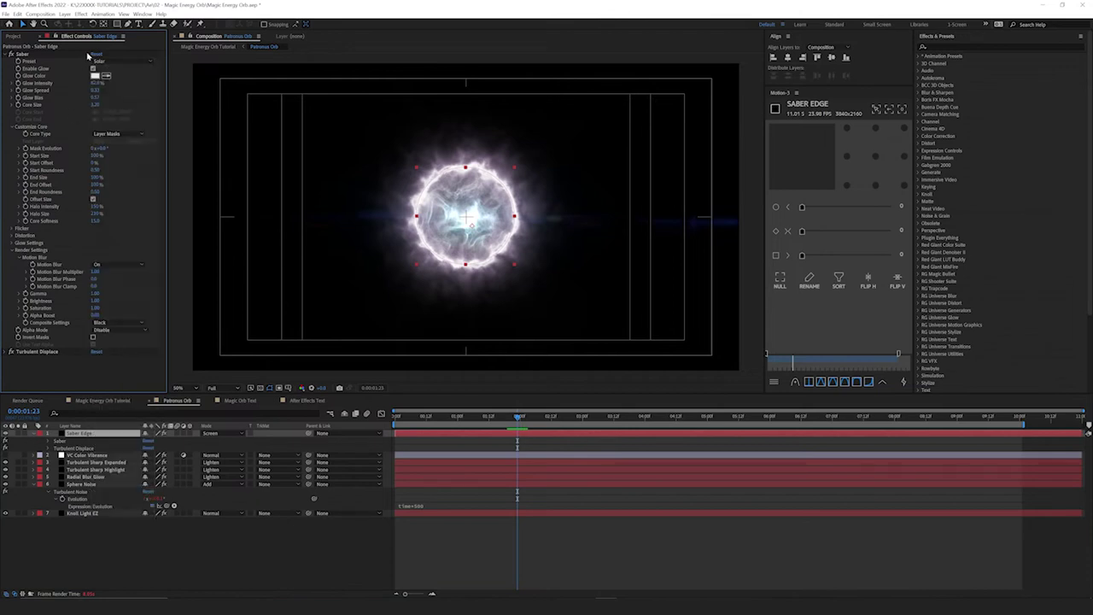
pyautogui.click(95, 76)
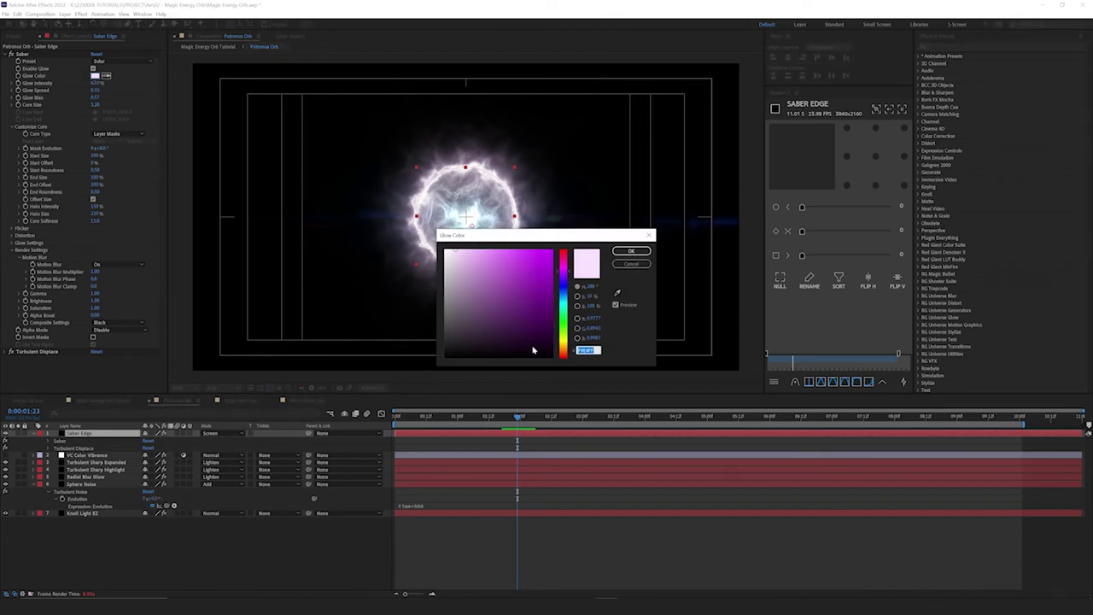
pyautogui.click(631, 250)
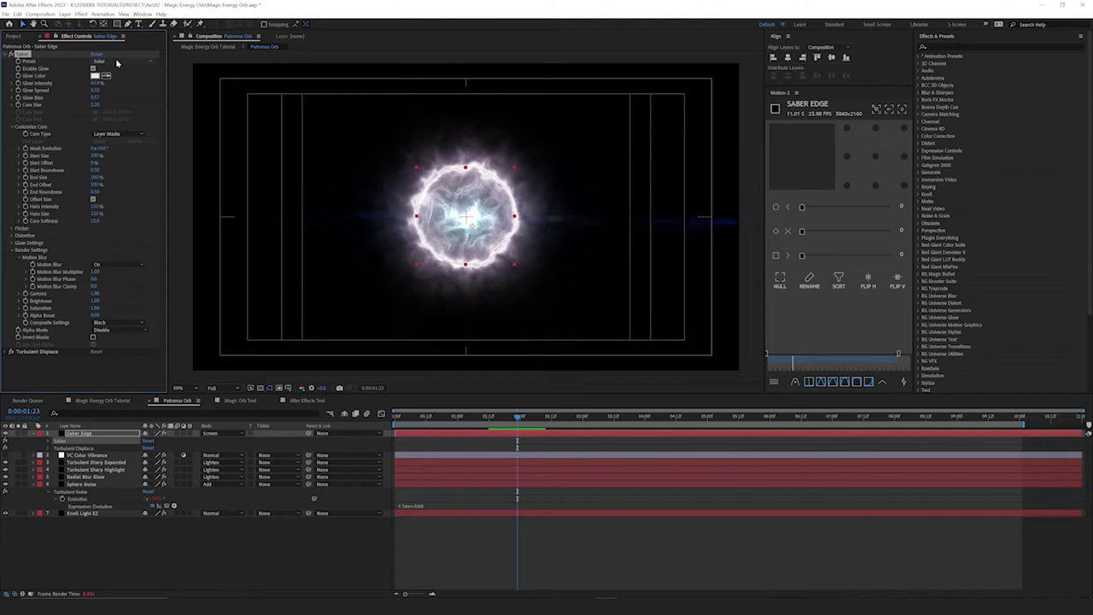
# At frame zero, collapse Saber, expand Turbulent Displace, then select the VC Color Vibrance layer.
pyautogui.press('Home')
pyautogui.click(7, 55)
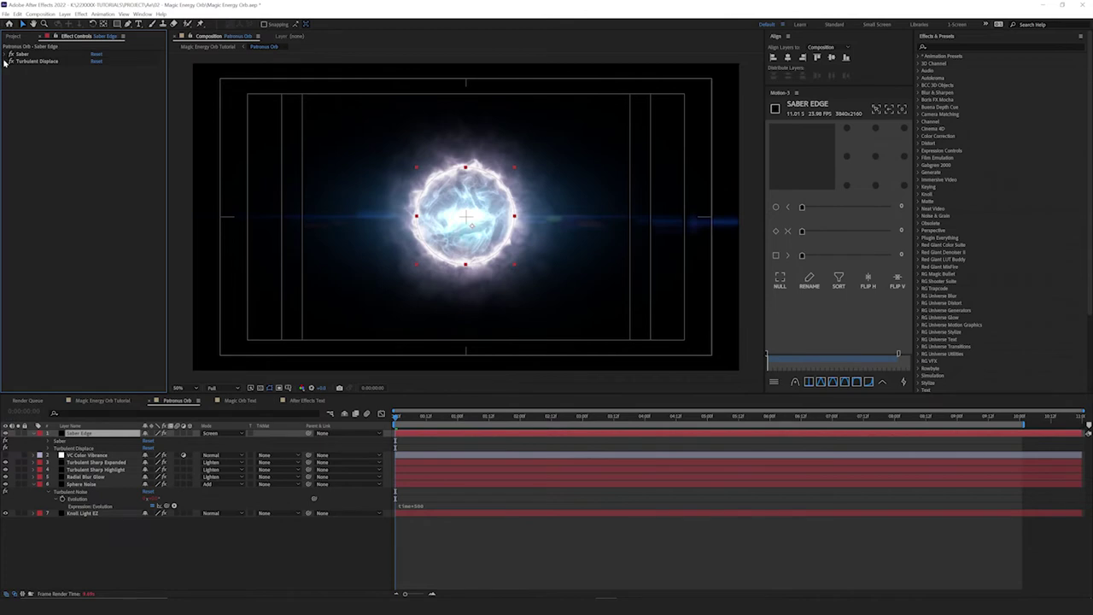
pyautogui.click(6, 63)
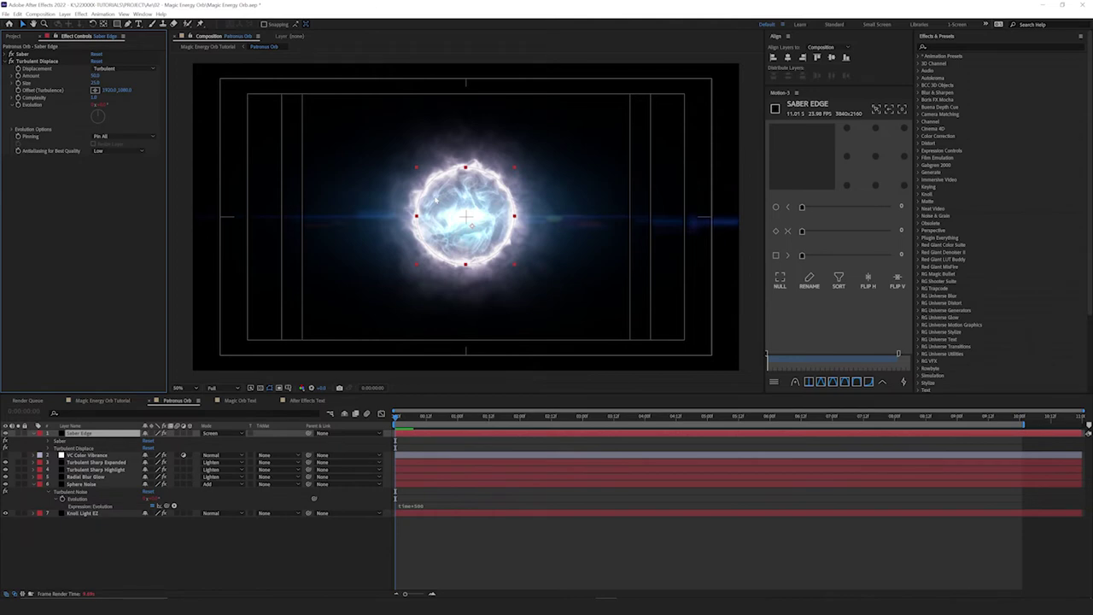
pyautogui.click(81, 455)
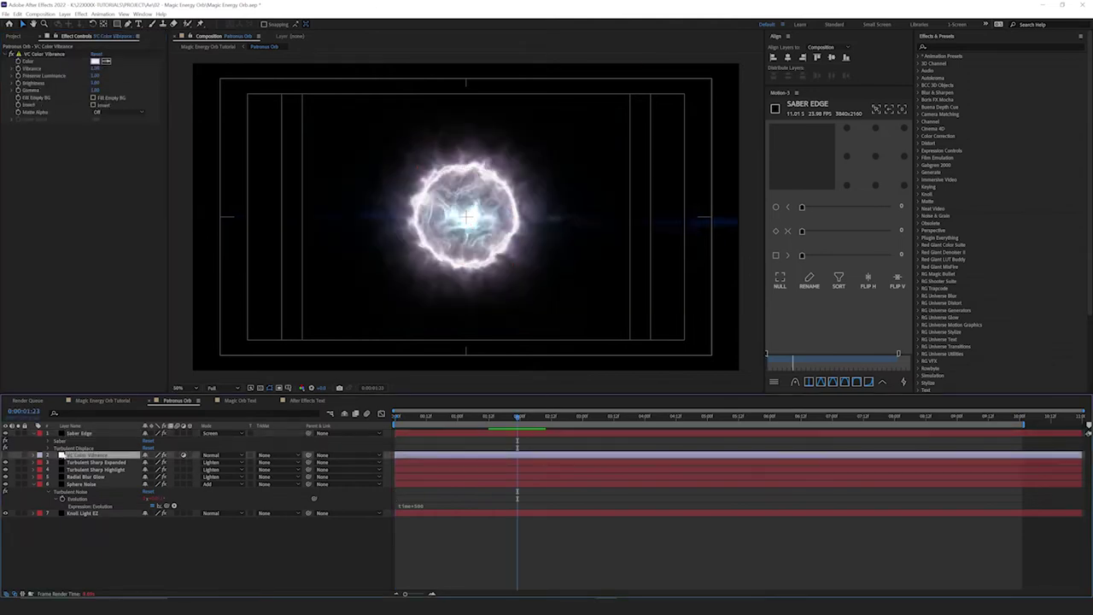
# Hide and reshow the VC Color Vibrance layer, then switch to the Magic Energy Orb Tutorial comp.
pyautogui.click(6, 457)
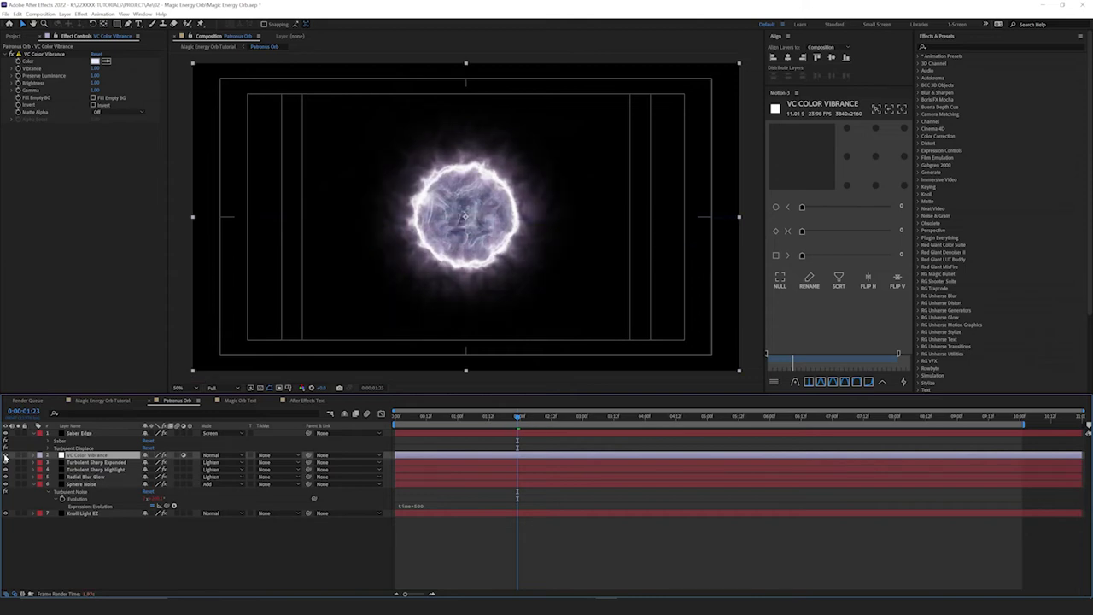
pyautogui.click(6, 457)
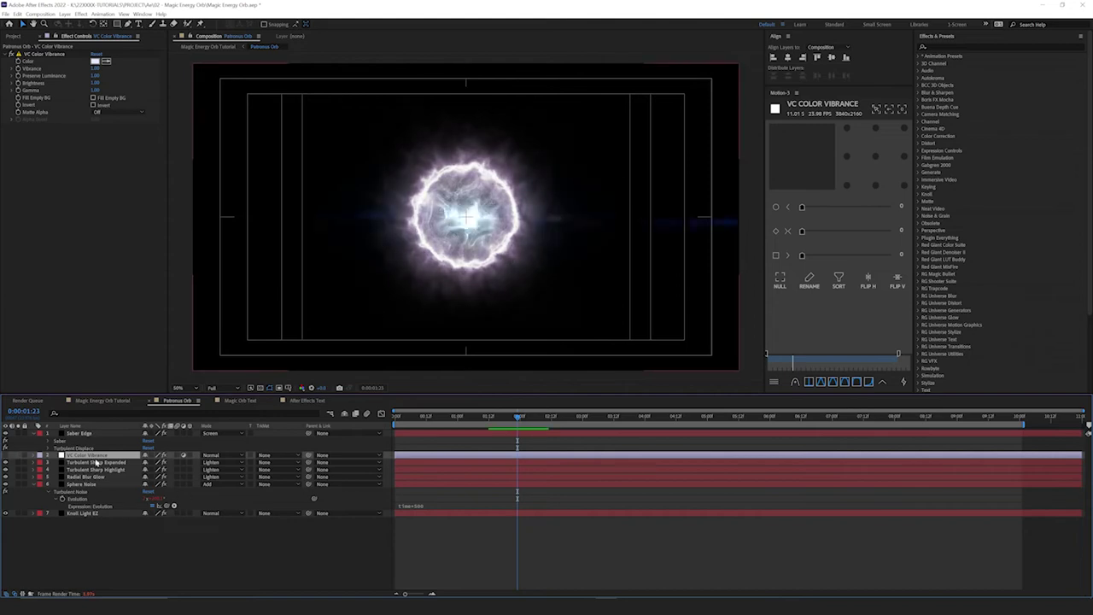
pyautogui.click(102, 400)
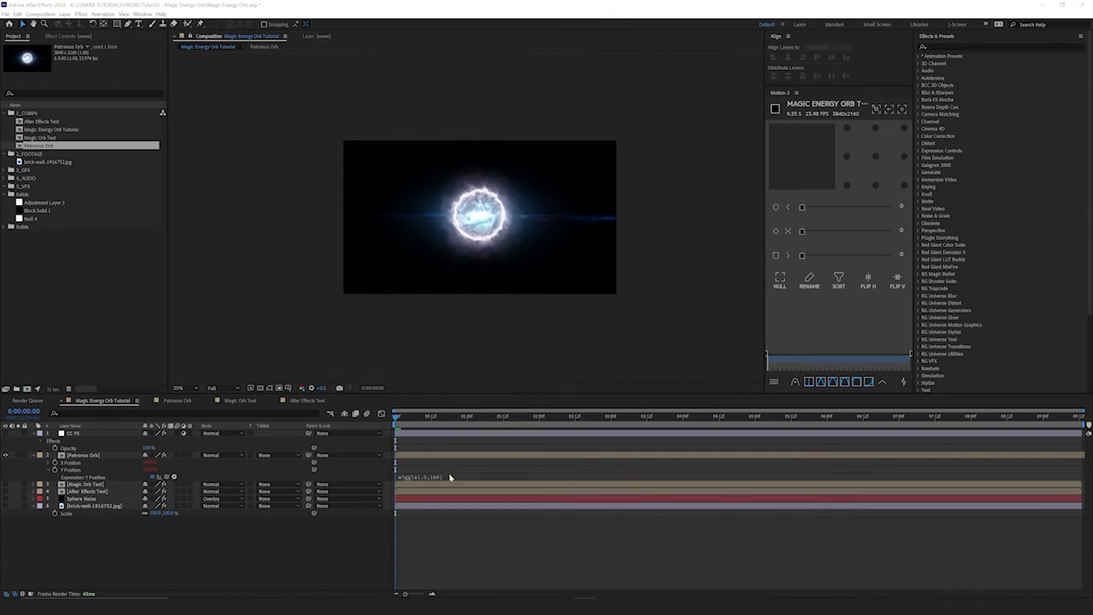
# Make the brick-wall background visible, then show the Sphere Noise layer in Effect Controls.
pyautogui.click(5, 505)
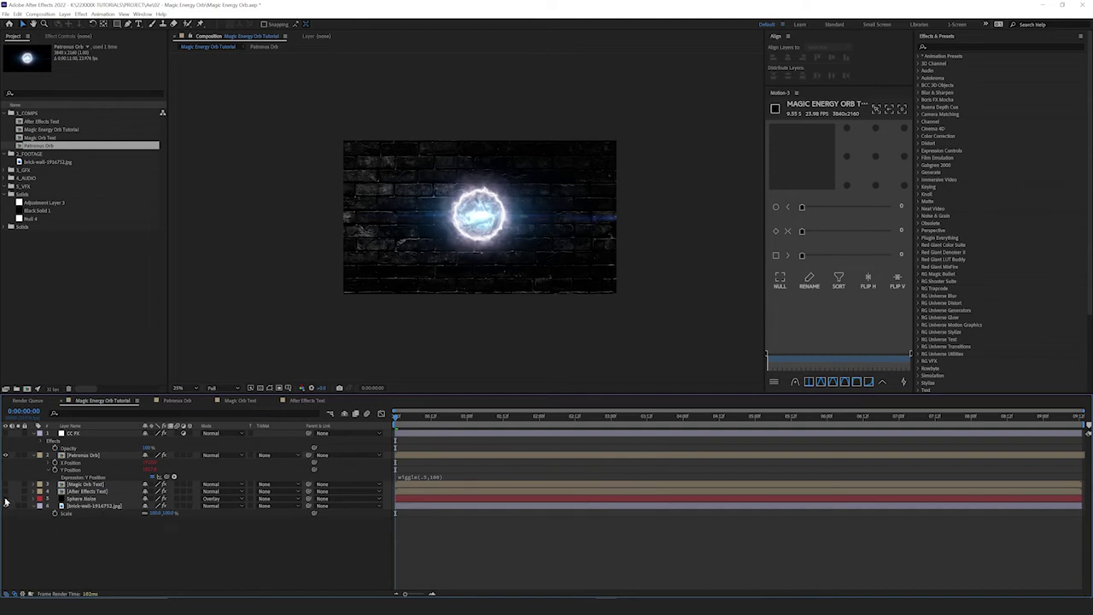
pyautogui.click(82, 499)
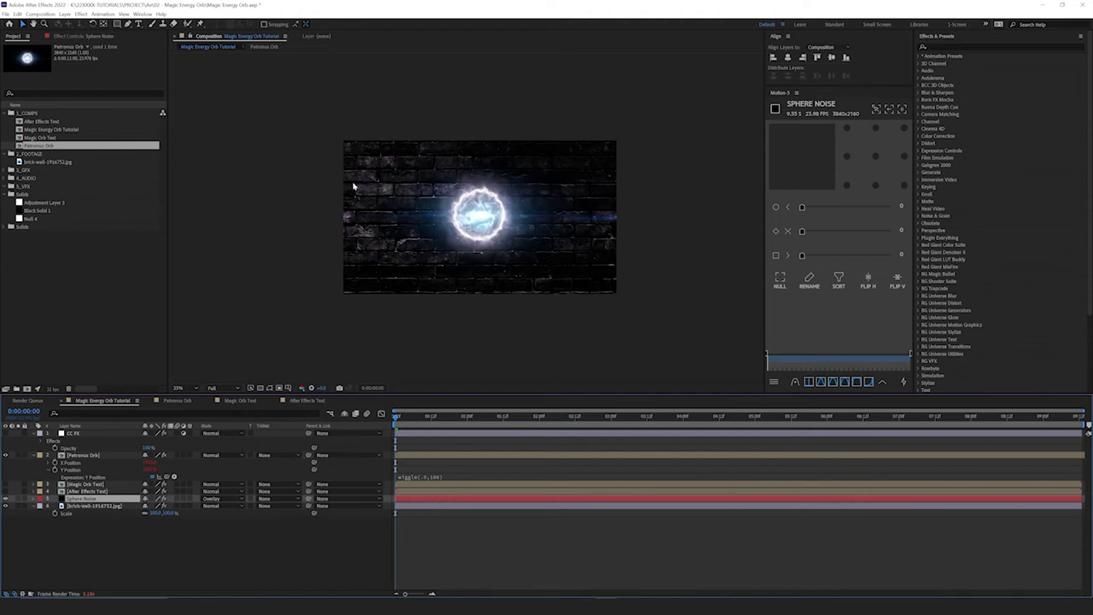
pyautogui.click(74, 37)
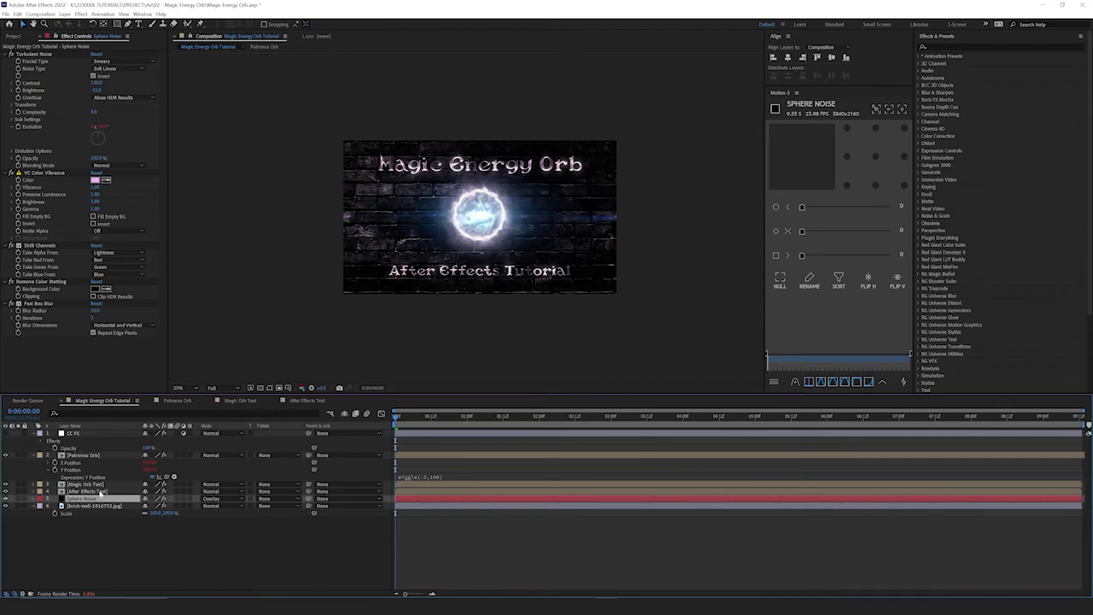
pyautogui.click(93, 484)
pyautogui.doubleClick(92, 483)
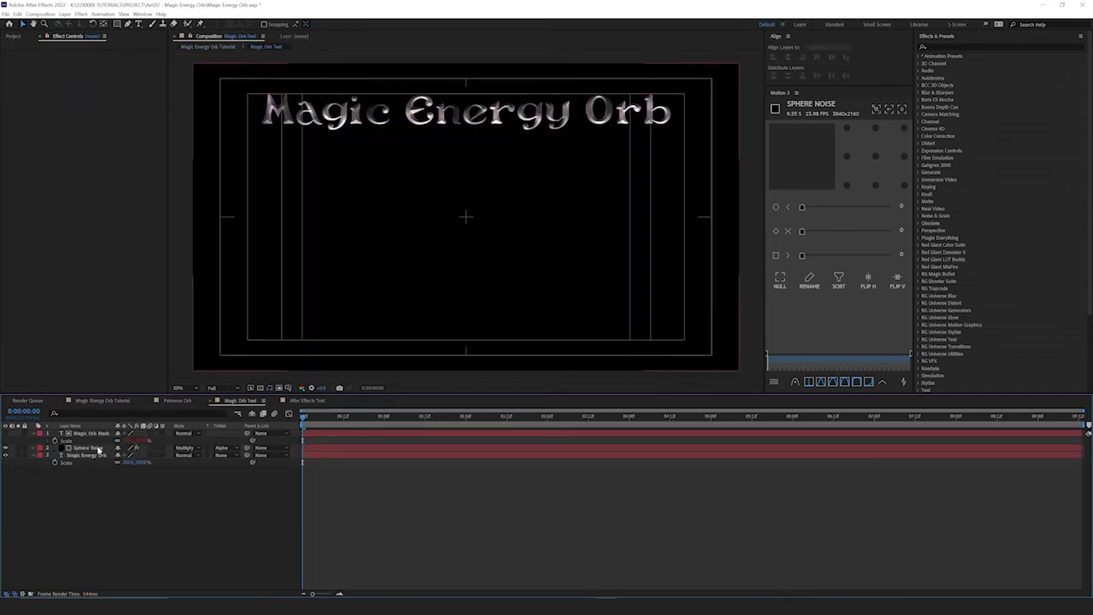
pyautogui.click(88, 449)
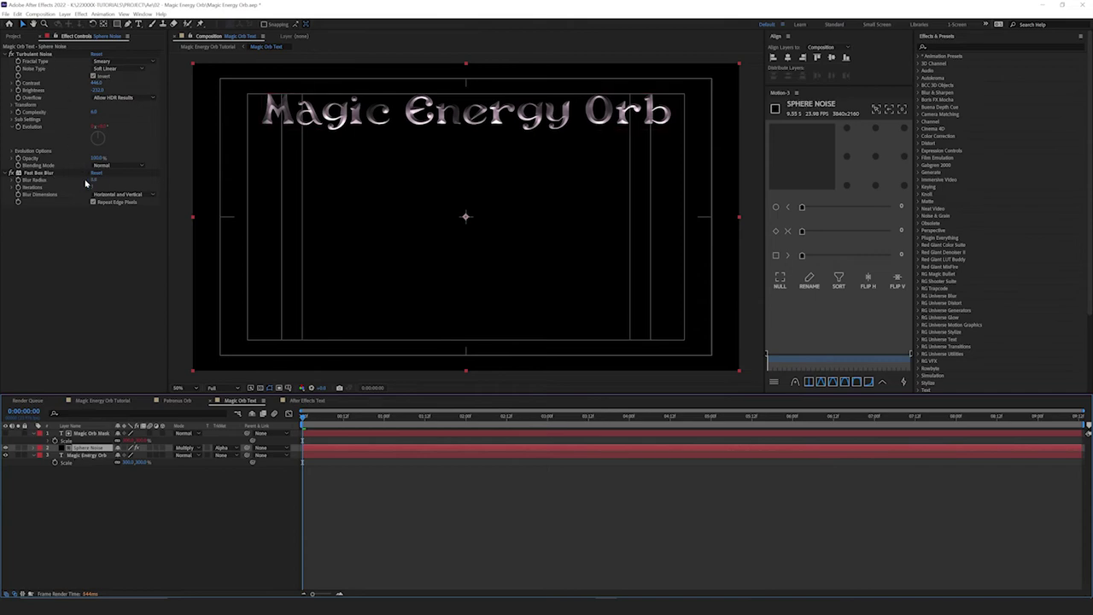
pyautogui.click(91, 434)
pyautogui.click(81, 454)
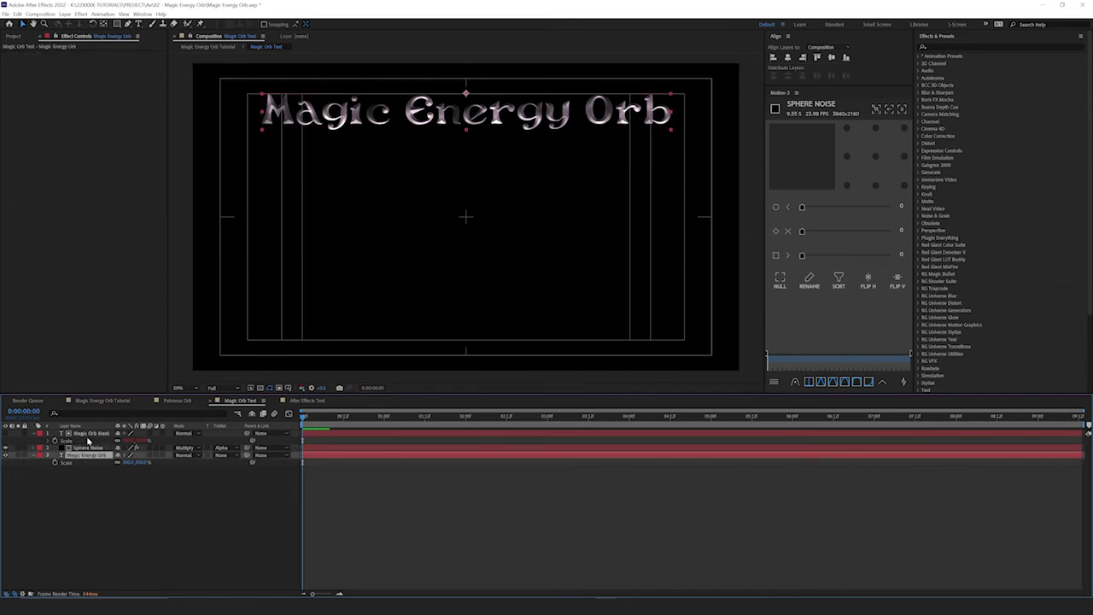
pyautogui.click(88, 434)
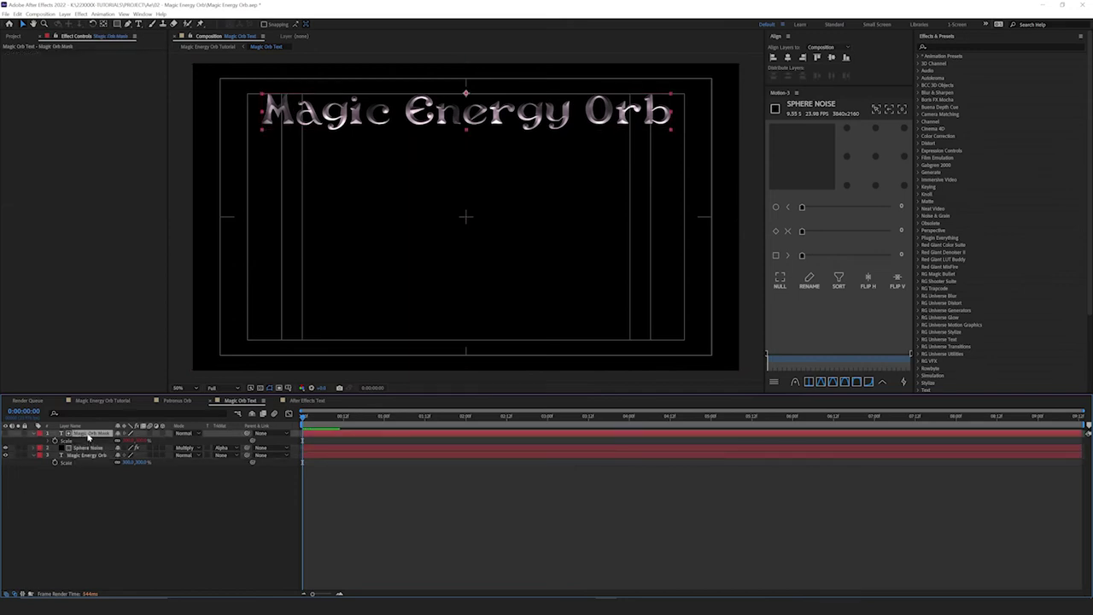
pyautogui.click(44, 435)
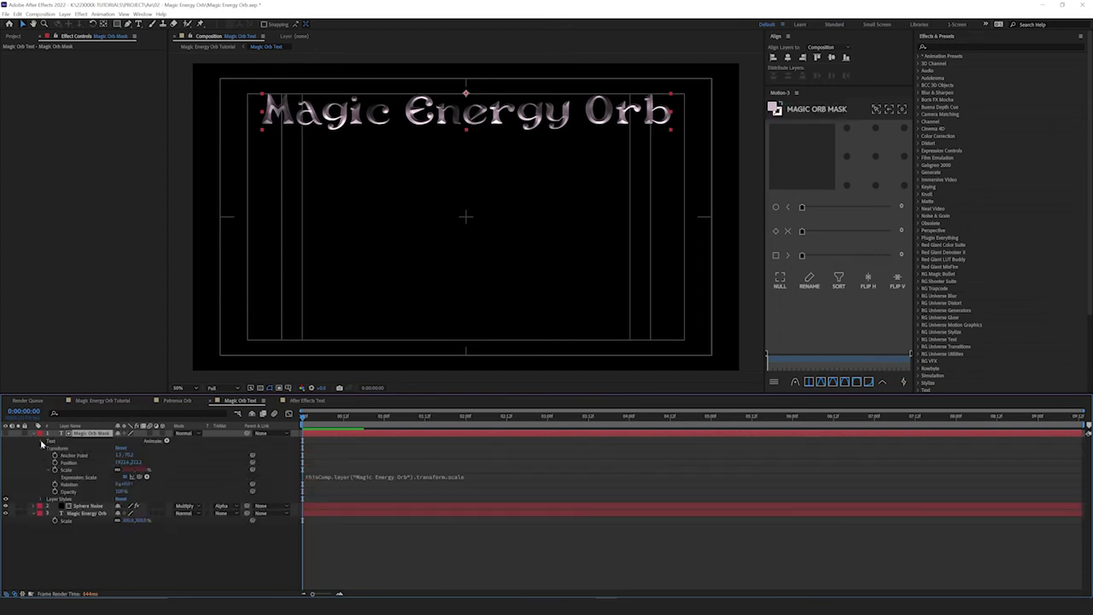
pyautogui.click(43, 442)
pyautogui.click(72, 450)
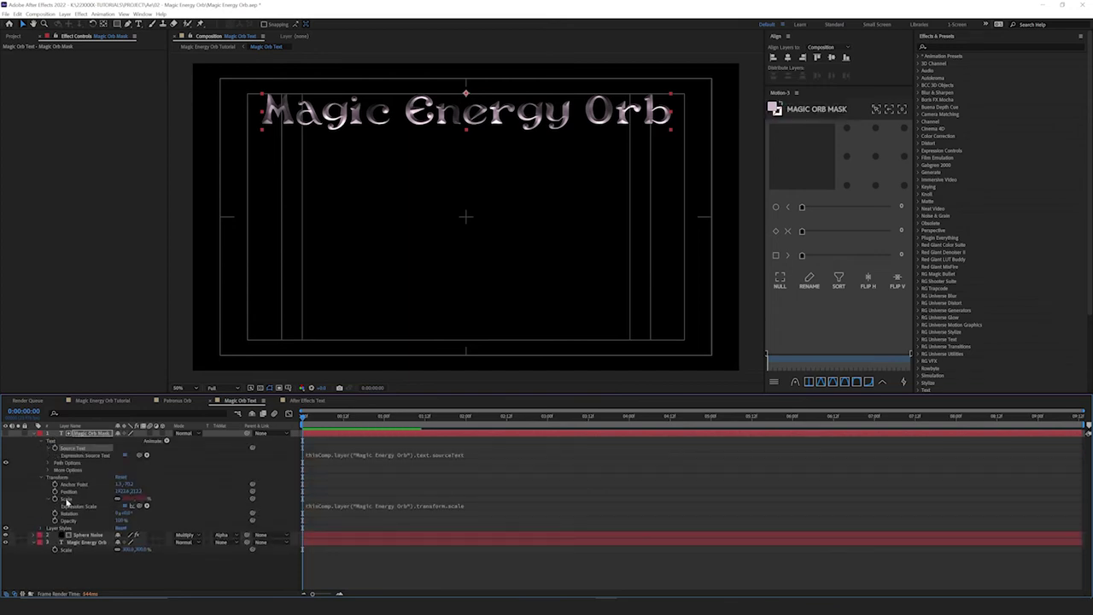
pyautogui.click(85, 542)
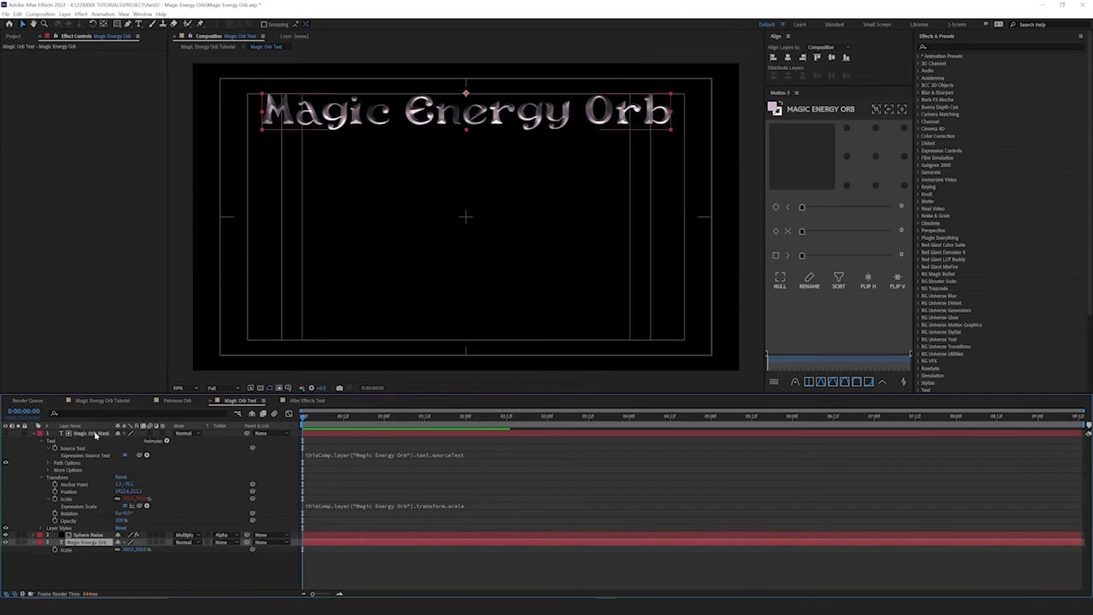
pyautogui.click(40, 541)
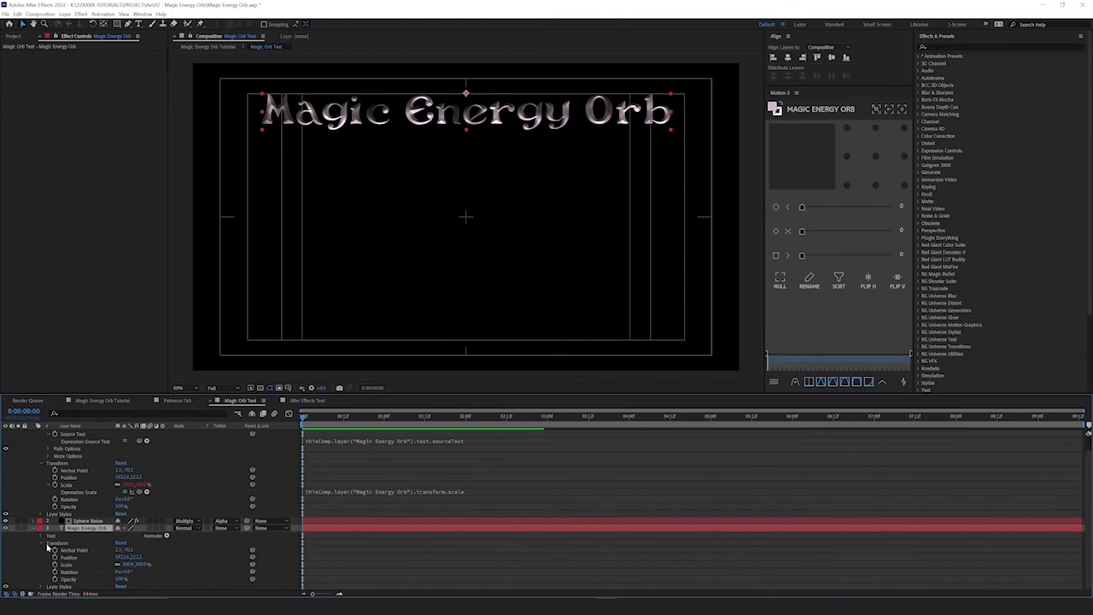
pyautogui.click(43, 587)
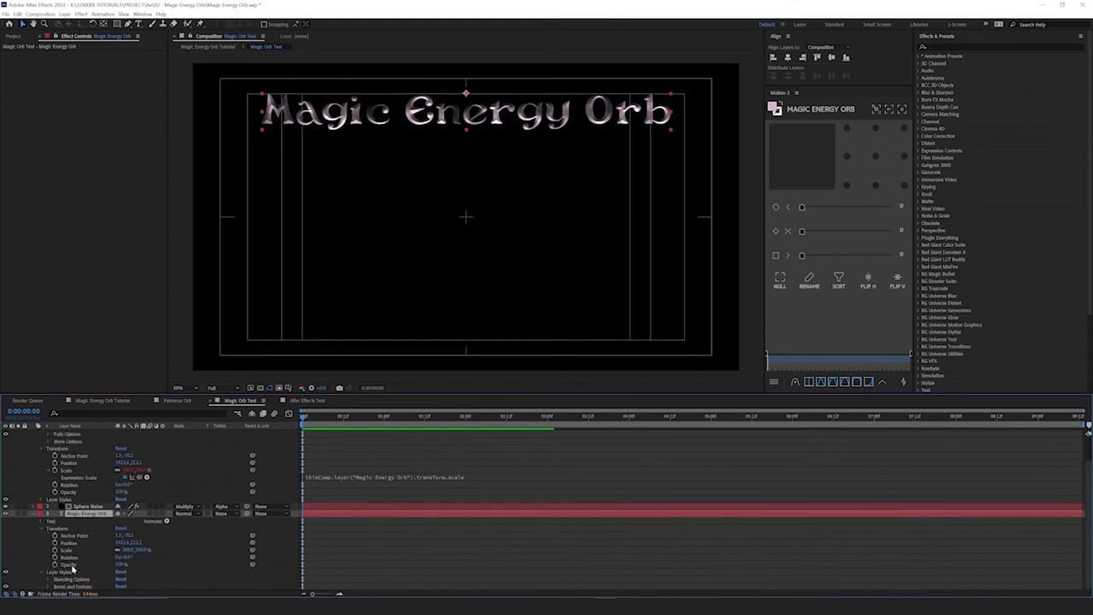
pyautogui.scroll(-5, 90, 578)
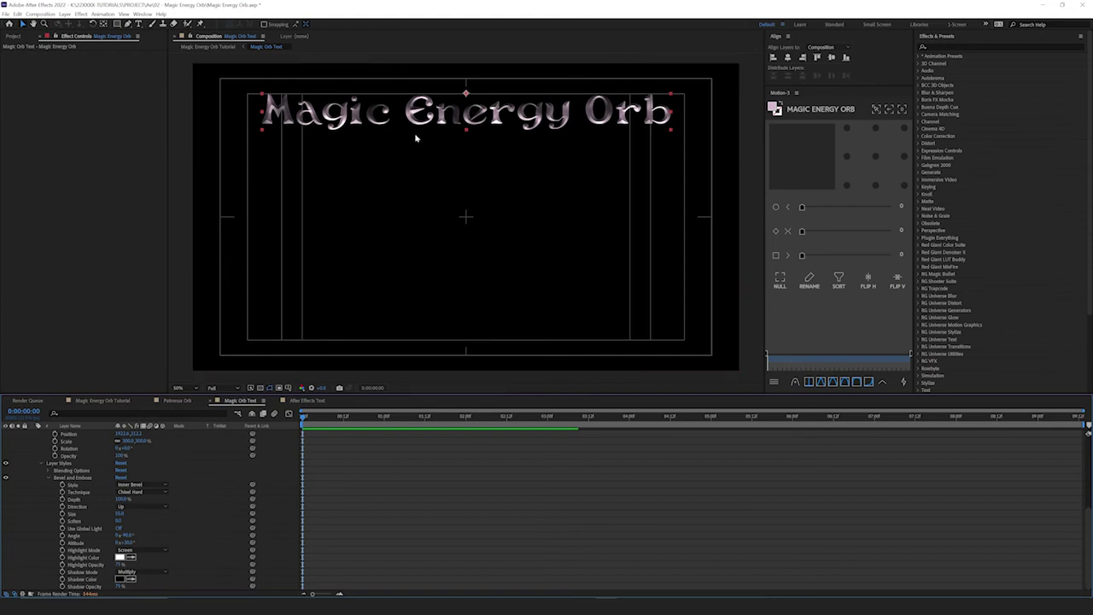
# Set the Magic Energy Orb Tutorial viewer to Fit and show the CC FX layer's effects.
pyautogui.click(86, 401)
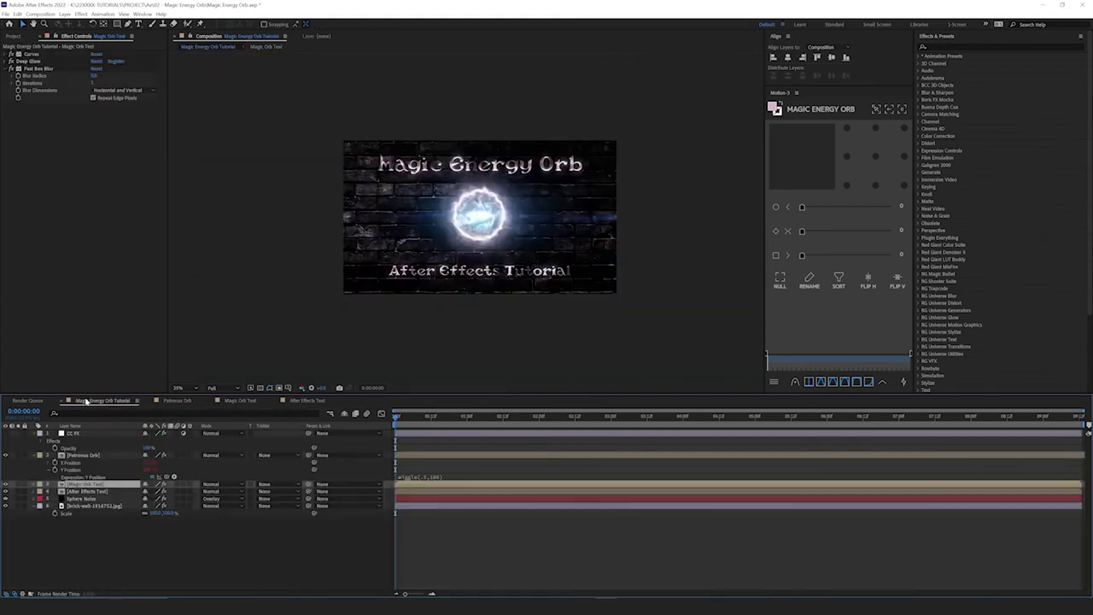
pyautogui.click(191, 388)
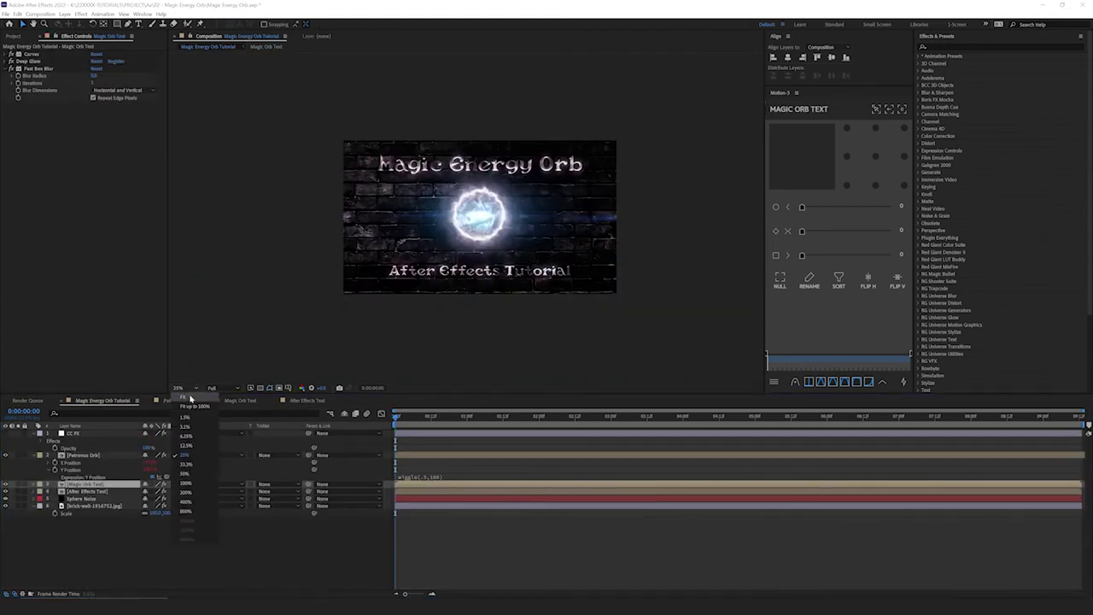
pyautogui.click(197, 398)
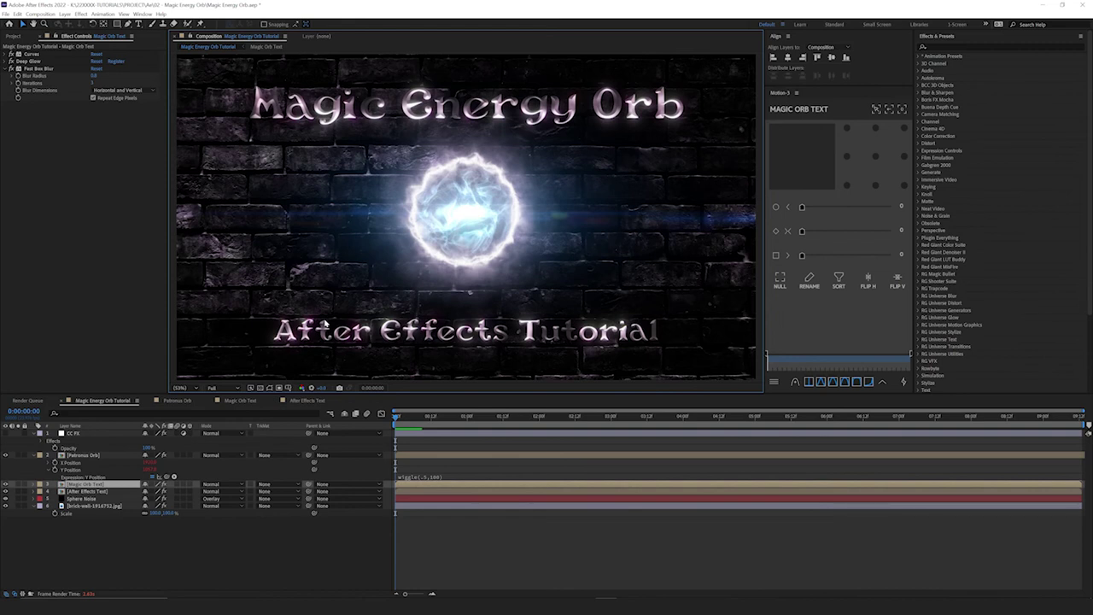
pyautogui.click(83, 455)
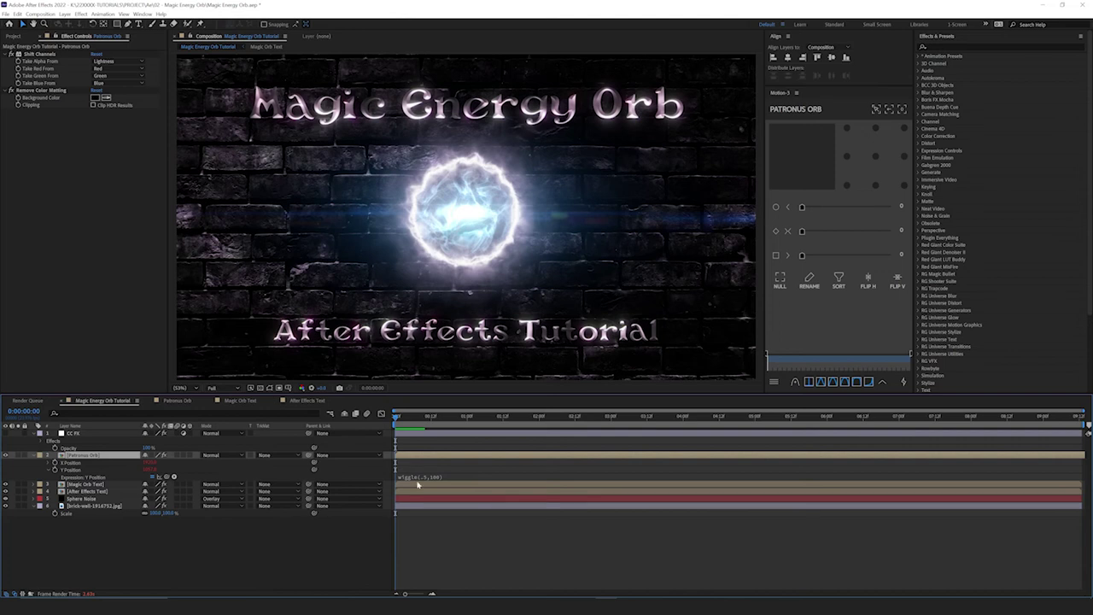
pyautogui.click(70, 435)
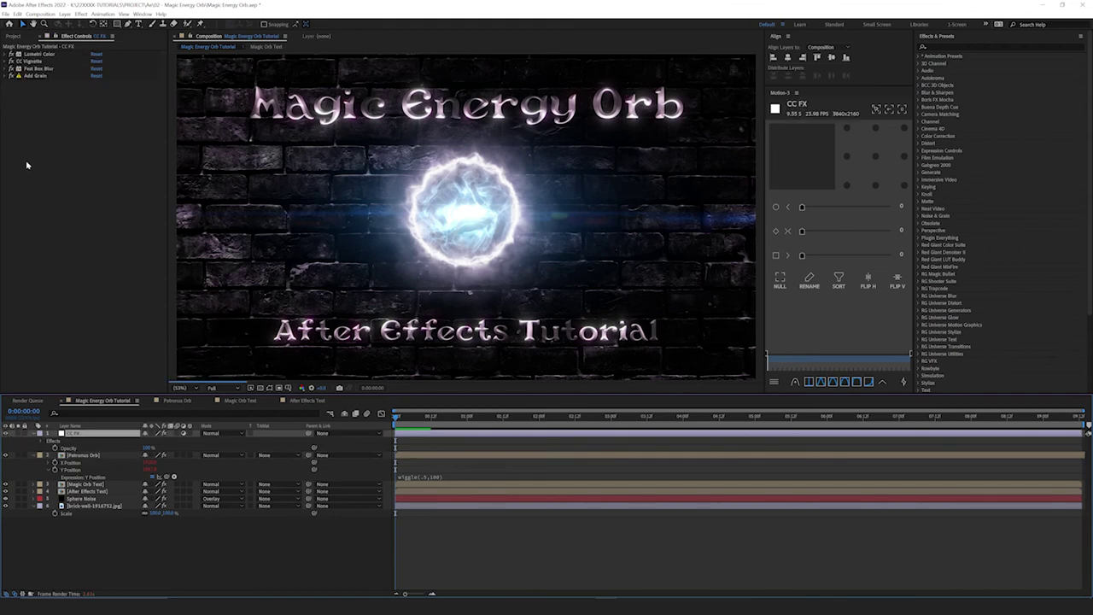
# Darken the scene by changing the CC FX Lumetri Color Creative Look.
pyautogui.click(9, 56)
pyautogui.scroll(-1, 124, 83)
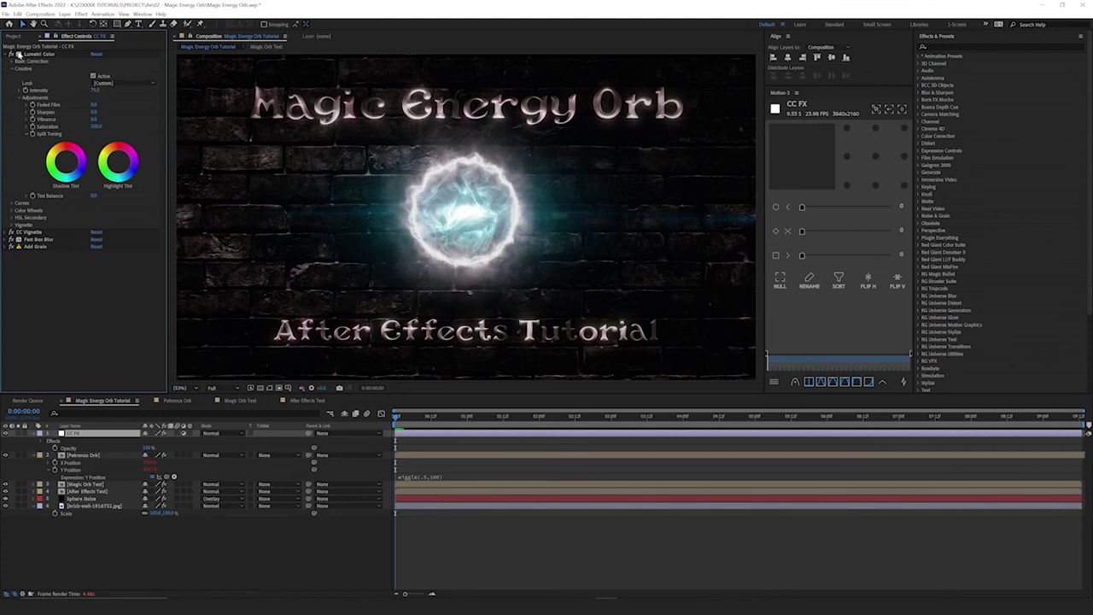
pyautogui.click(6, 55)
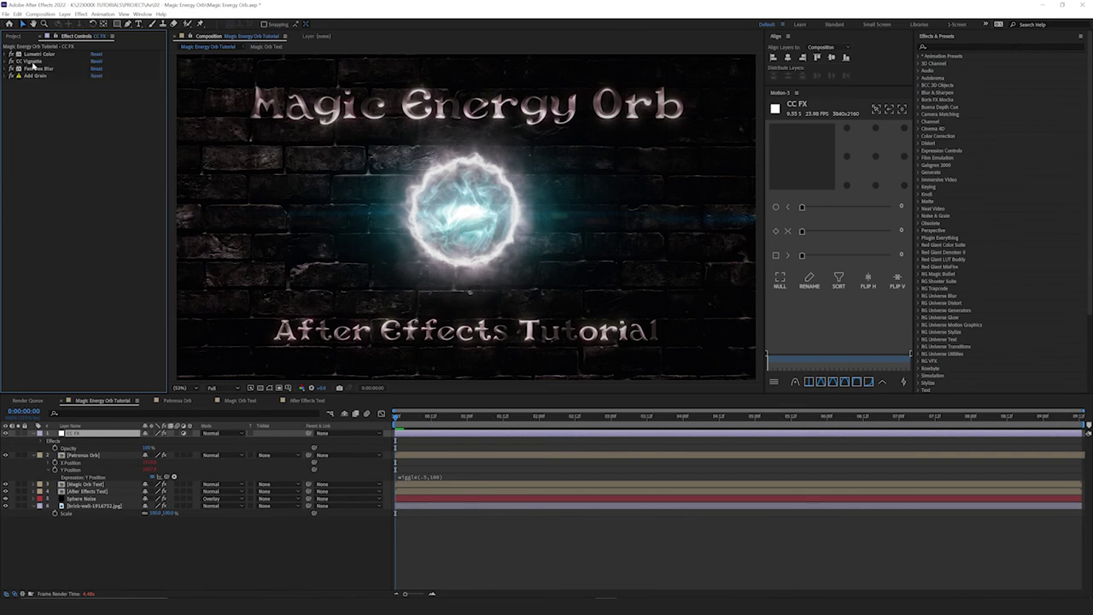
# Expand Fast Box Blur and Add Grain, showing the Kodak Vision 320T (5277) preset.
pyautogui.click(32, 68)
pyautogui.click(6, 69)
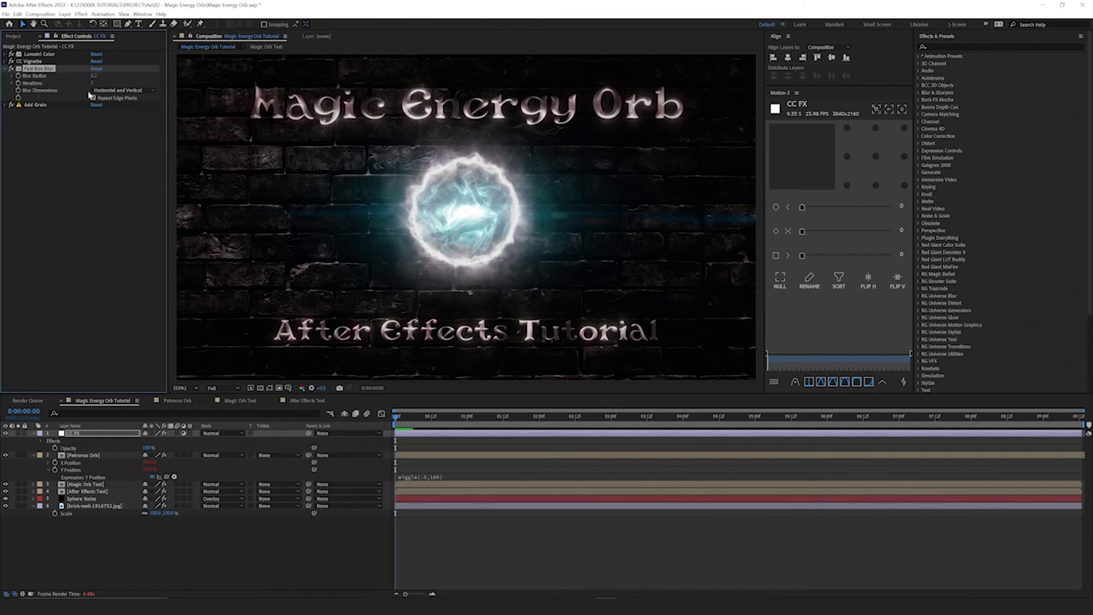
pyautogui.click(5, 104)
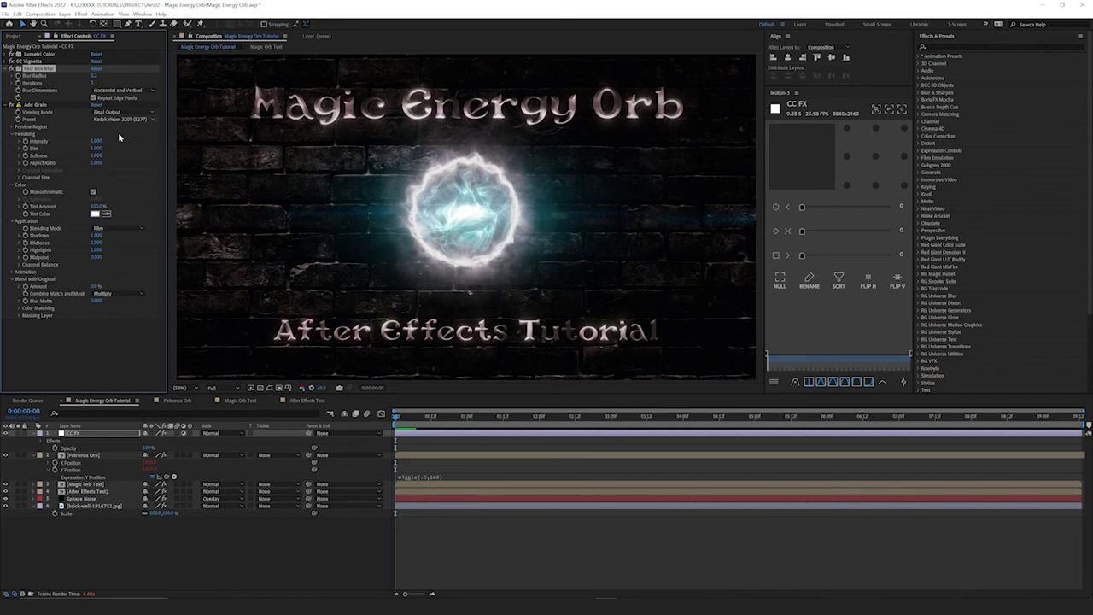